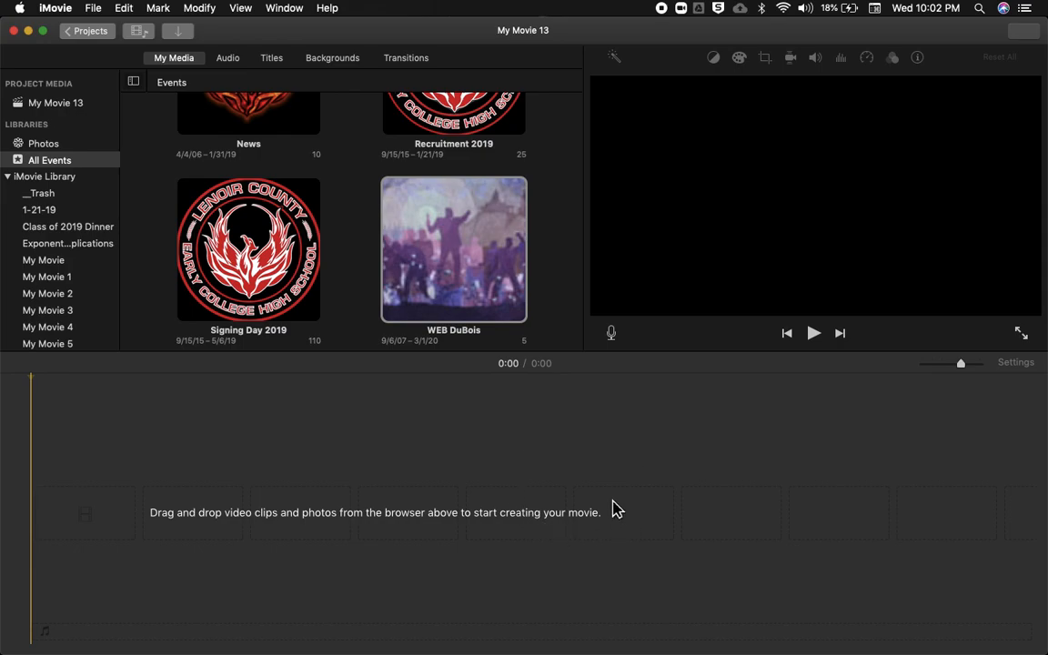
- Add the desktop screen recording ending in 39 PM to the start of the empty timeline and lower its audio to silence
key(ctrl+Right)
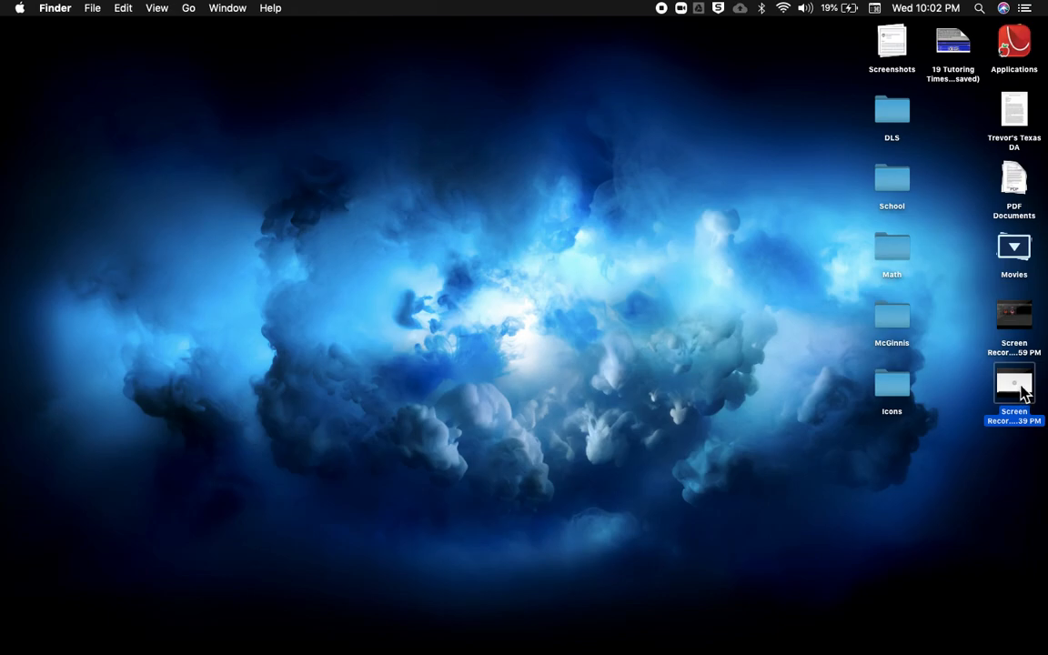
drag(1021, 389, 45, 510)
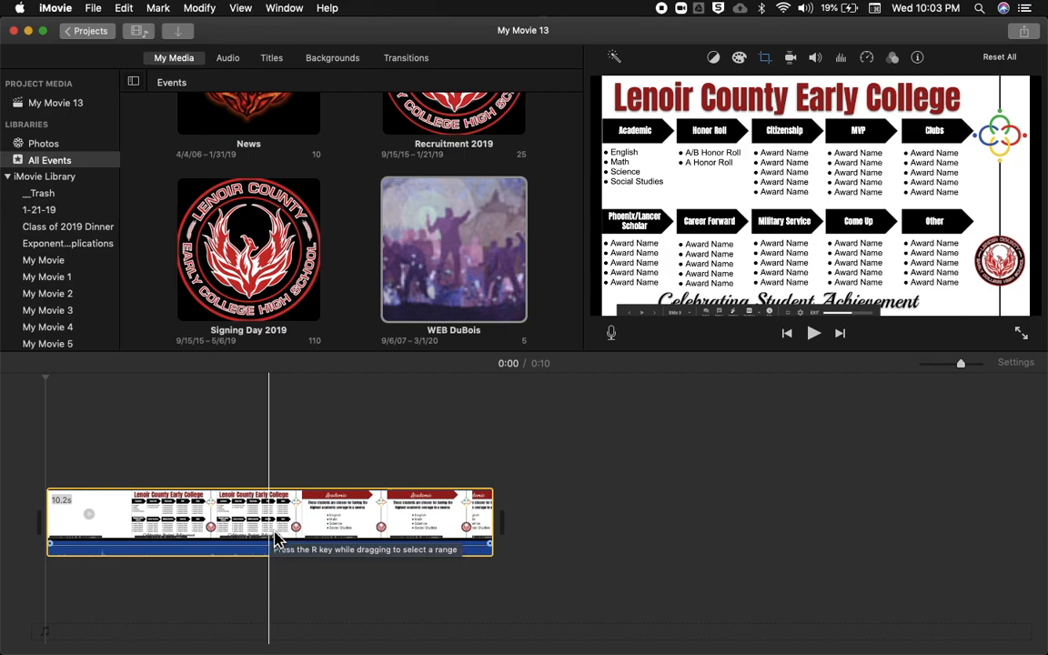
mouse_move(253, 554)
mouse_down()
mouse_move(254, 570)
mouse_move(249, 552)
mouse_up()
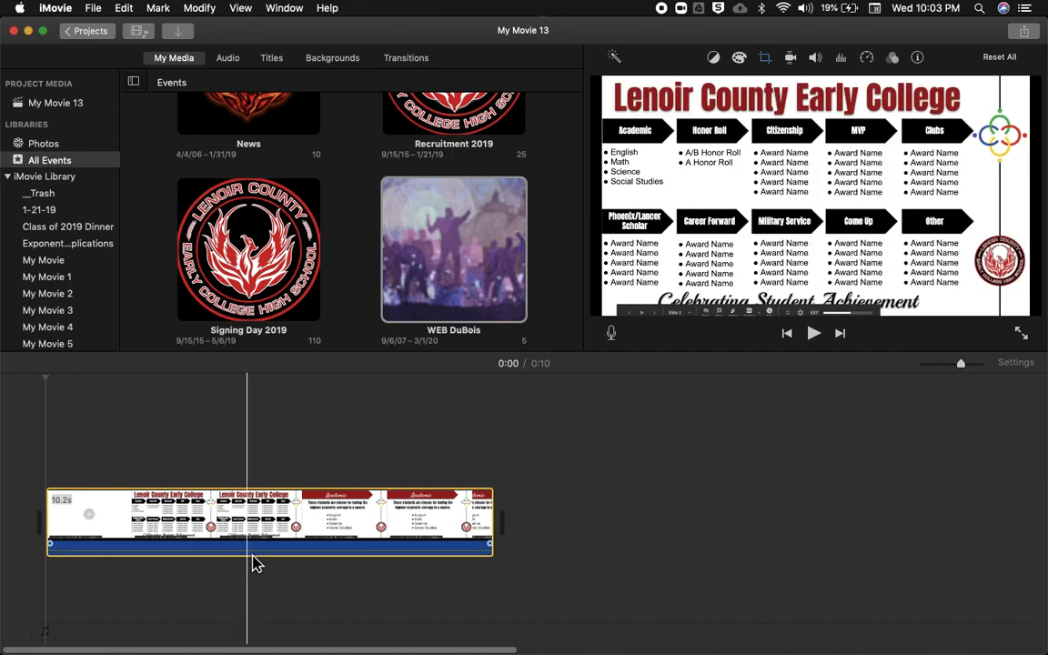
drag(256, 555, 257, 608)
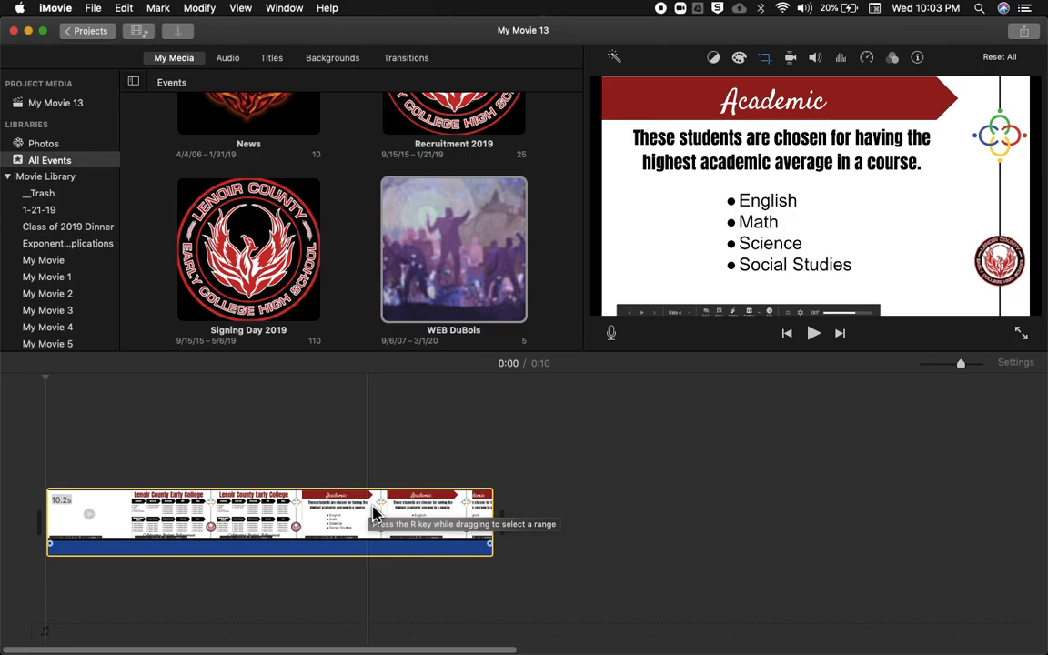
- Switch to the YouTube Audio Library in the browser and review the free tracks and the mood, instrument and attribution filter options
key(ctrl+Left)
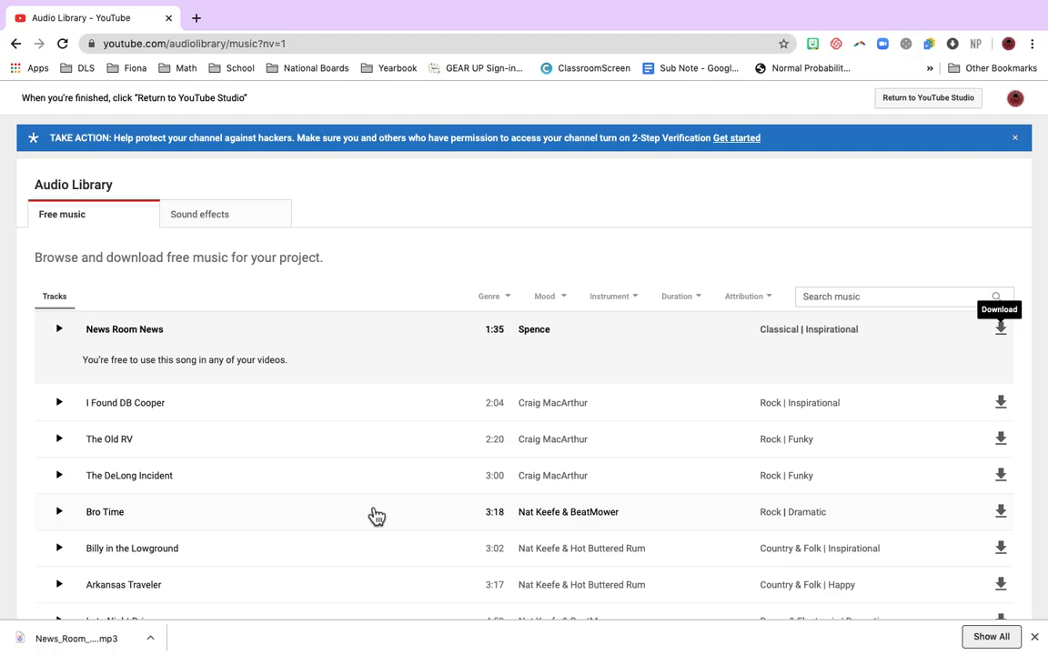
scroll(345, 487, down, 2)
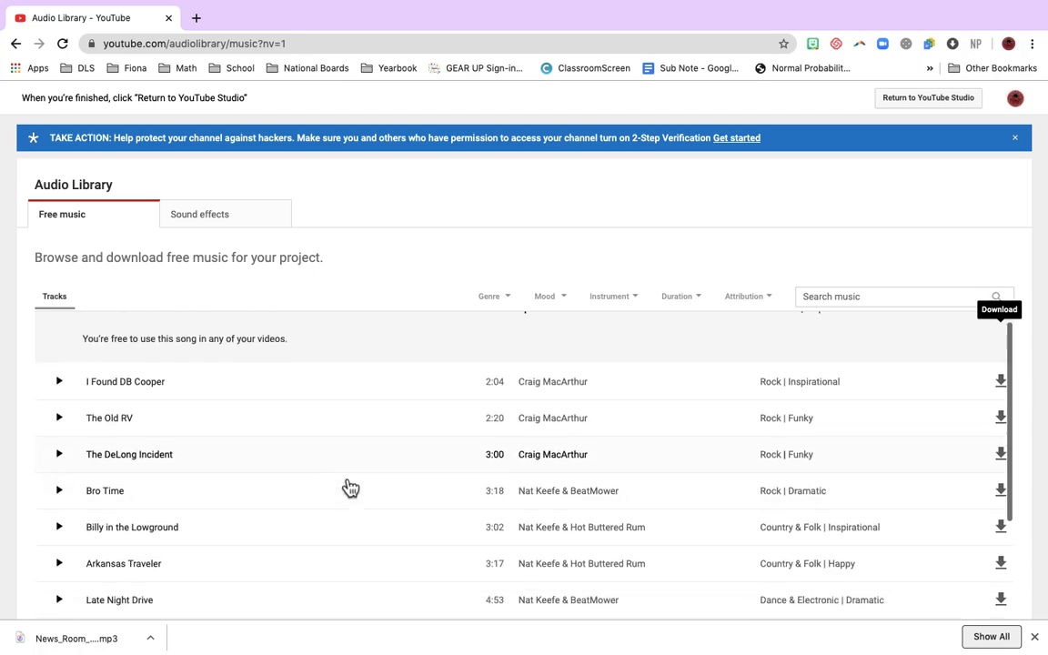
scroll(347, 487, down, 3)
scroll(382, 437, up, 5)
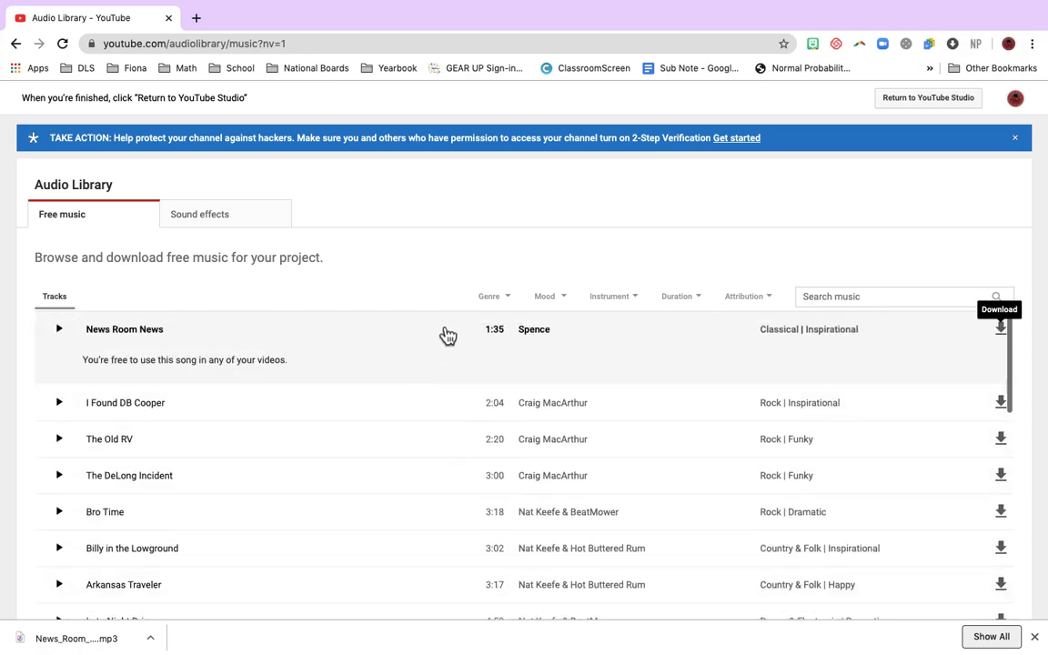
click(499, 303)
click(546, 307)
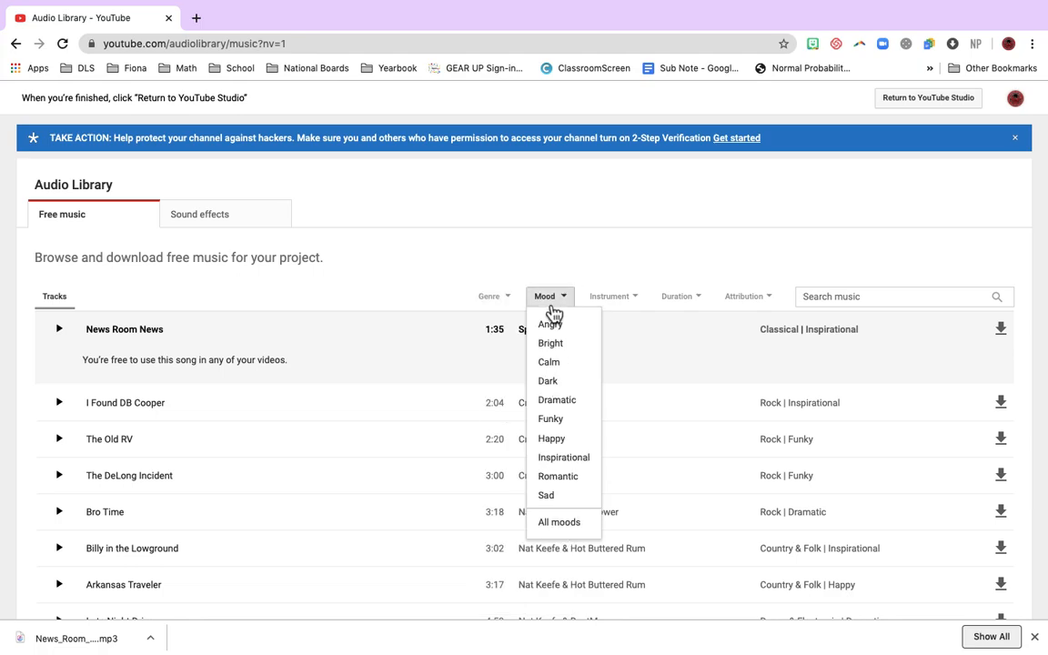
click(631, 312)
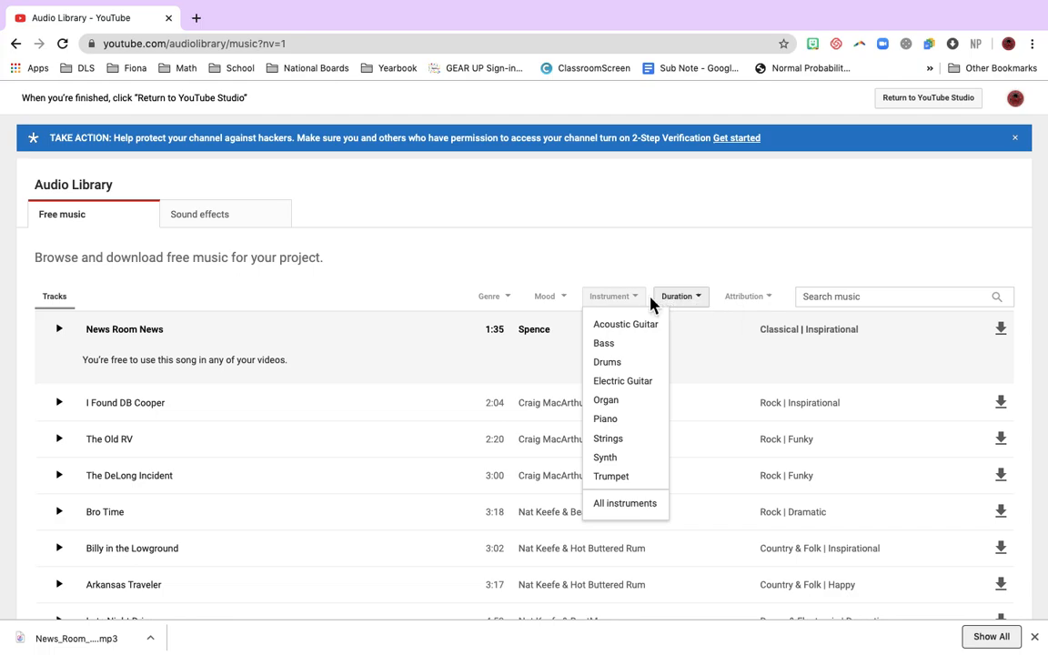
click(605, 301)
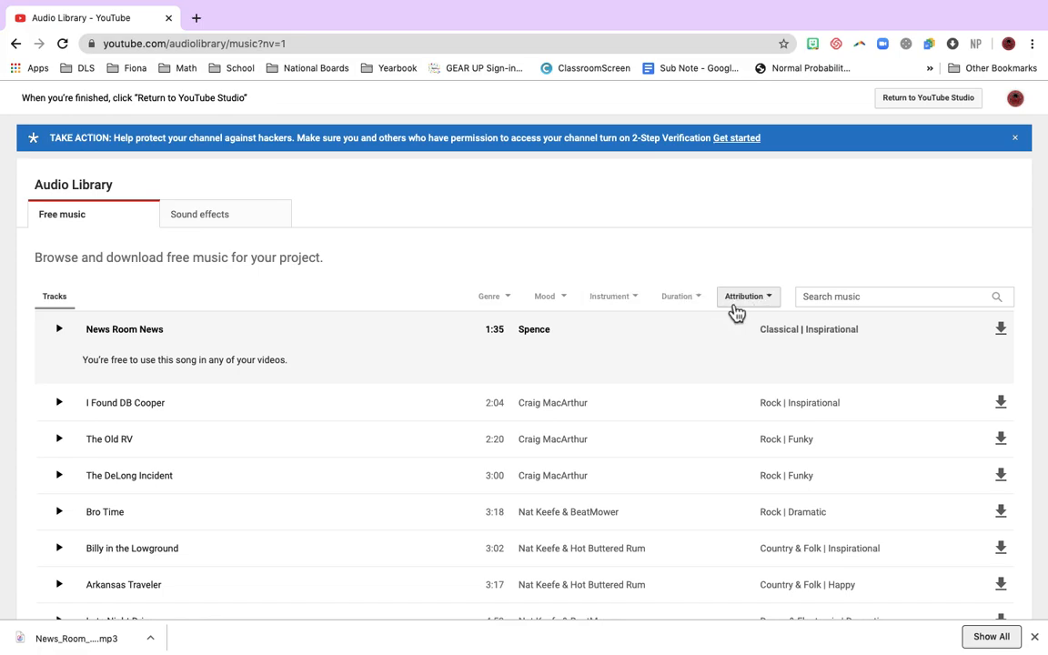
click(741, 309)
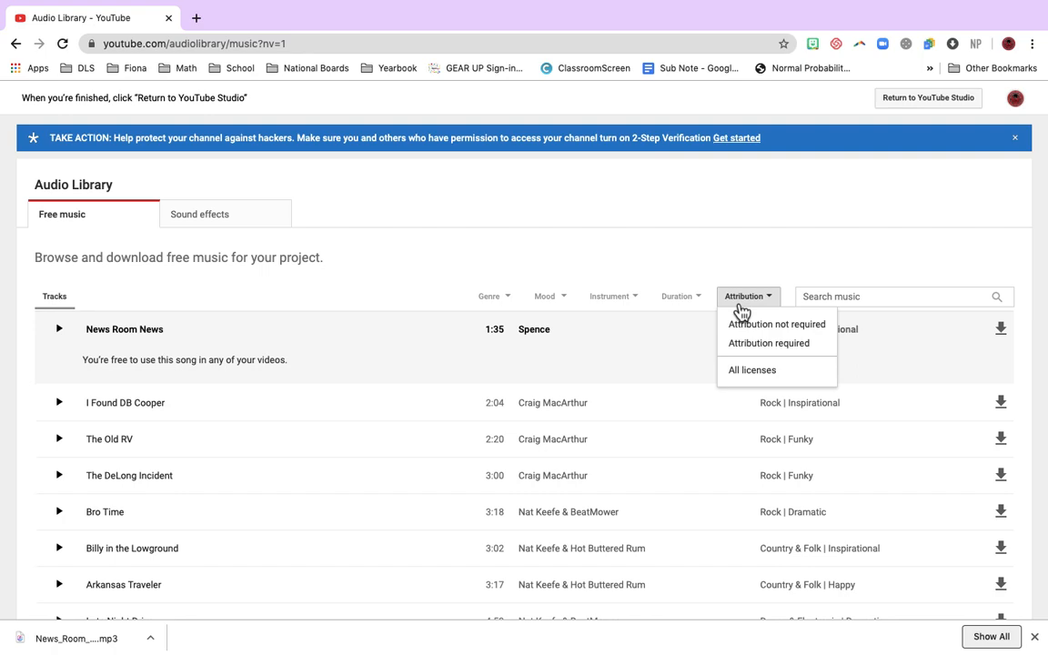
click(739, 302)
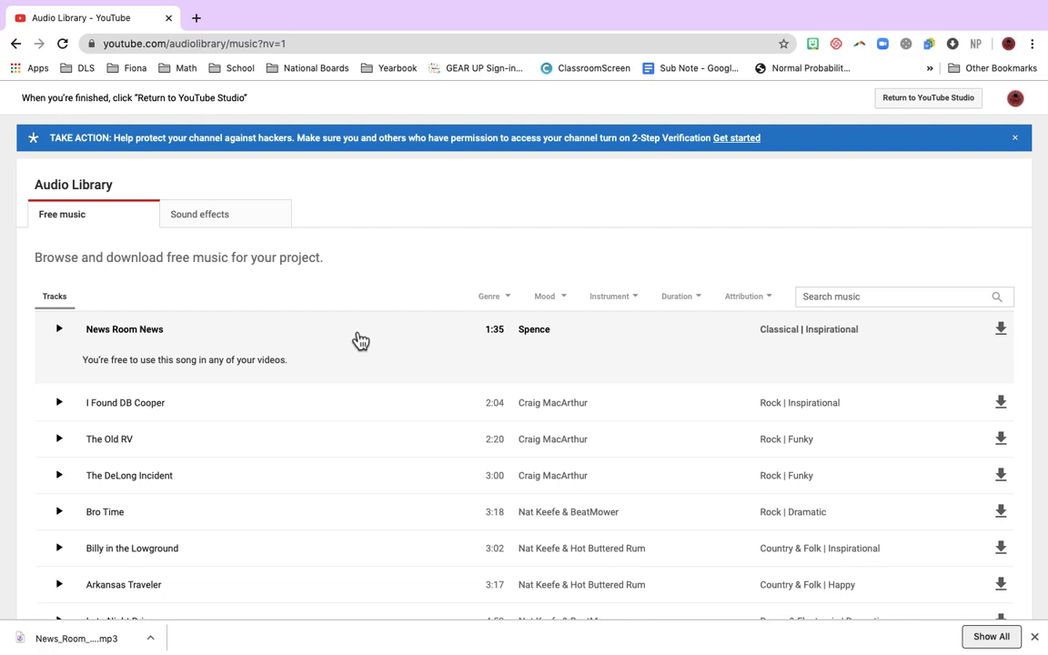
- Compare the usage terms of I Found DB Cooper with those of Light Sting, filtering the tracks to Attribution required
click(235, 416)
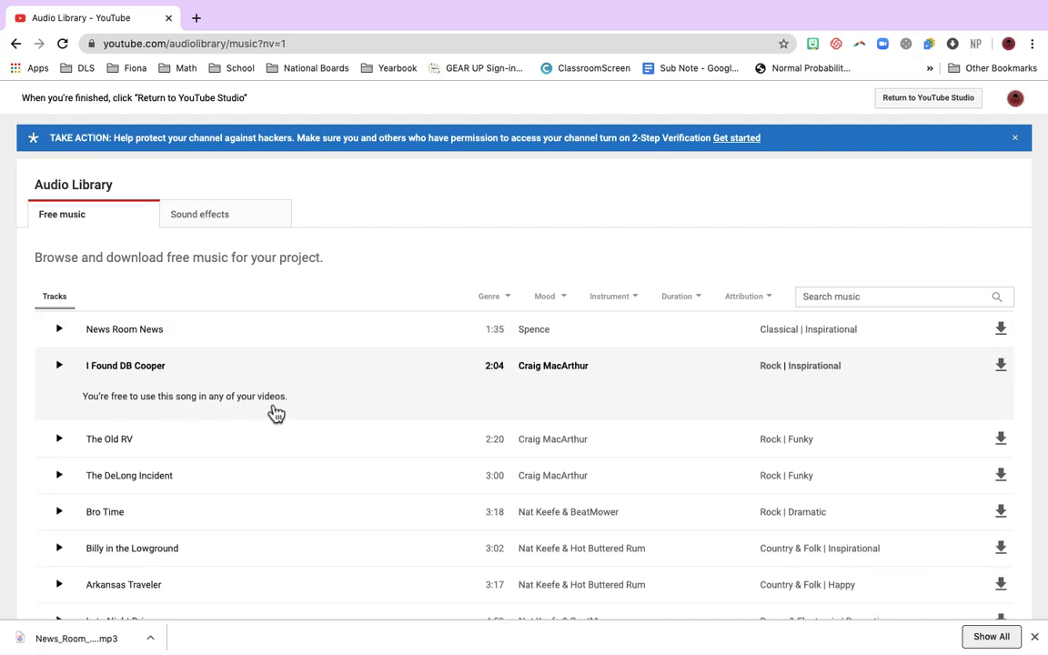
click(751, 300)
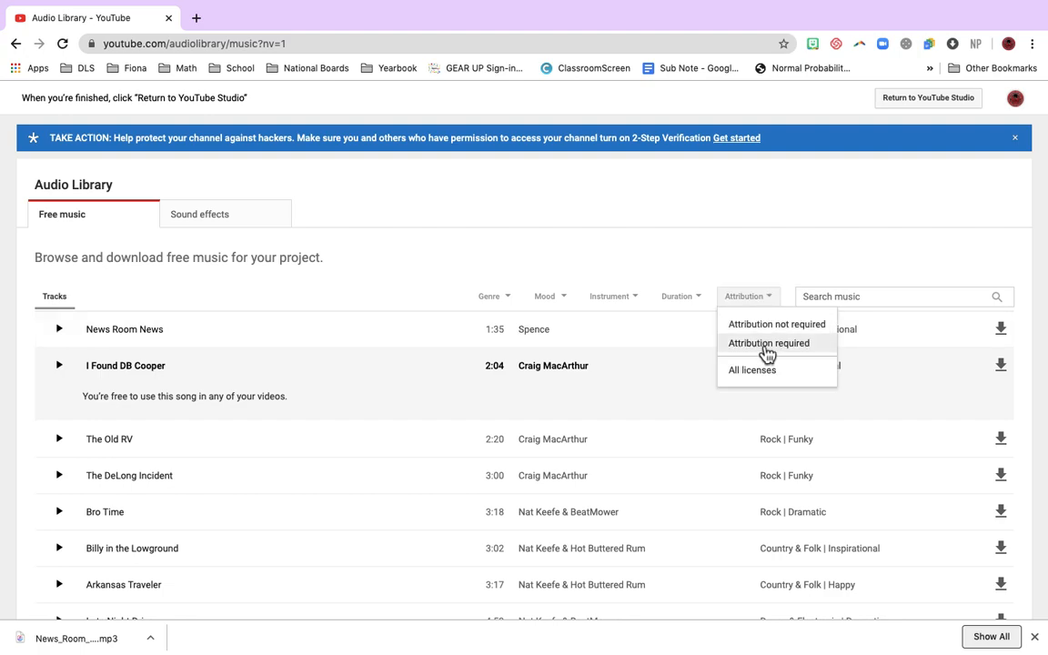
click(768, 346)
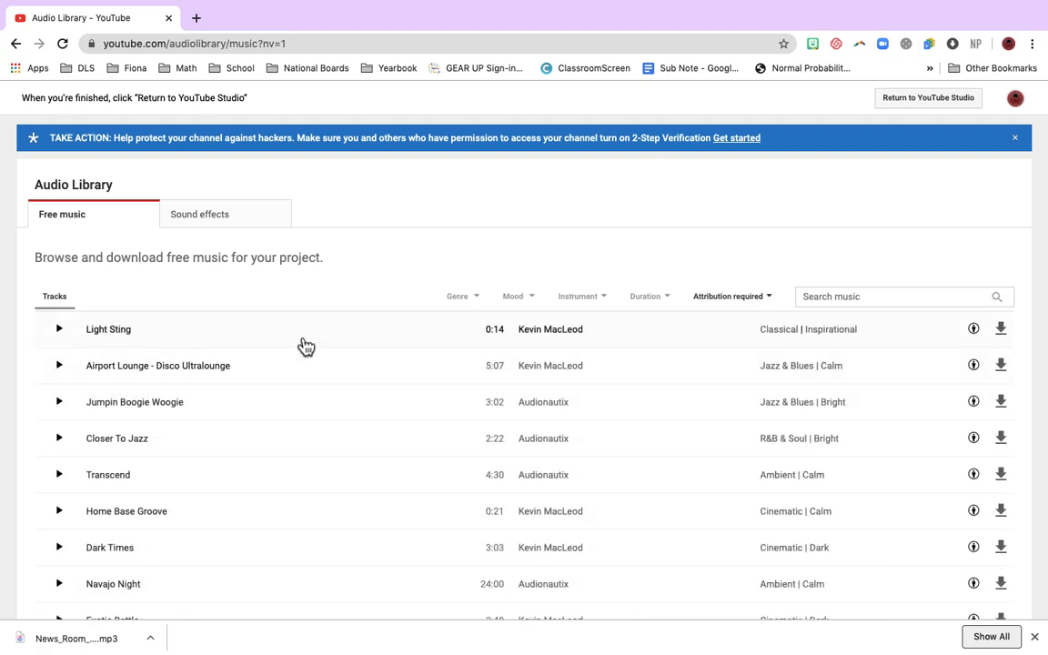
click(303, 343)
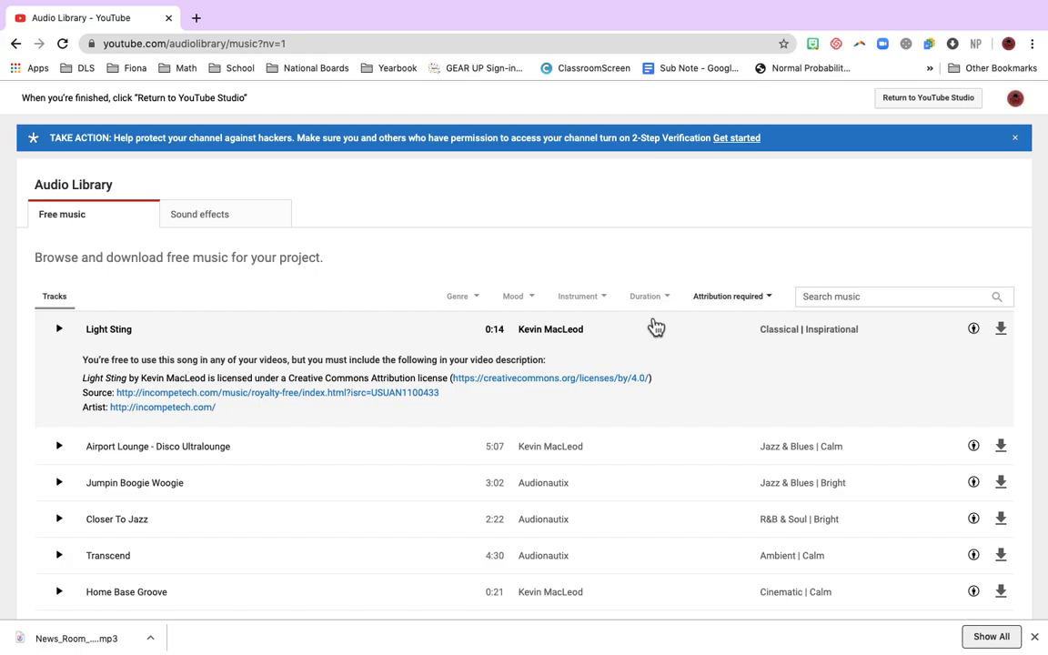
- Filter the tracks to Attribution not required and download I Found DB Cooper
click(730, 299)
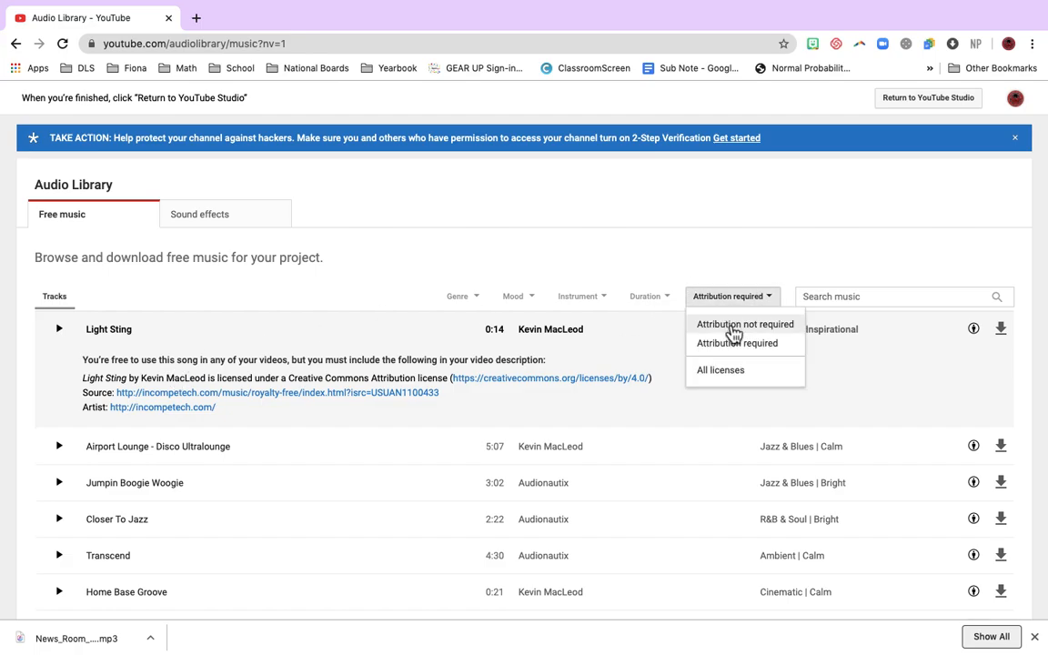
click(734, 330)
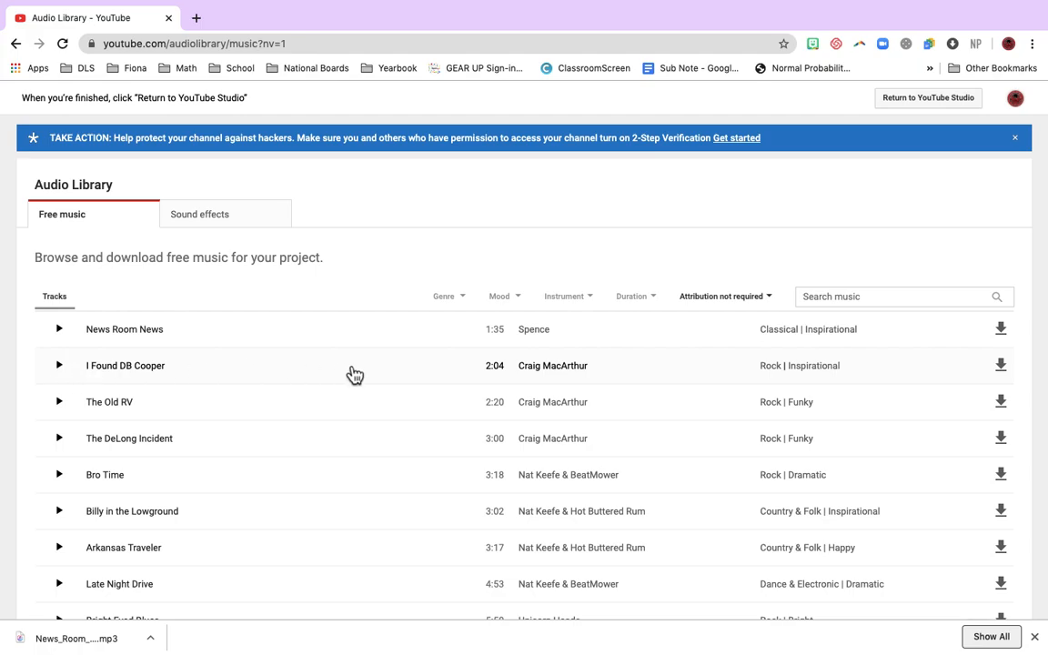
click(1008, 375)
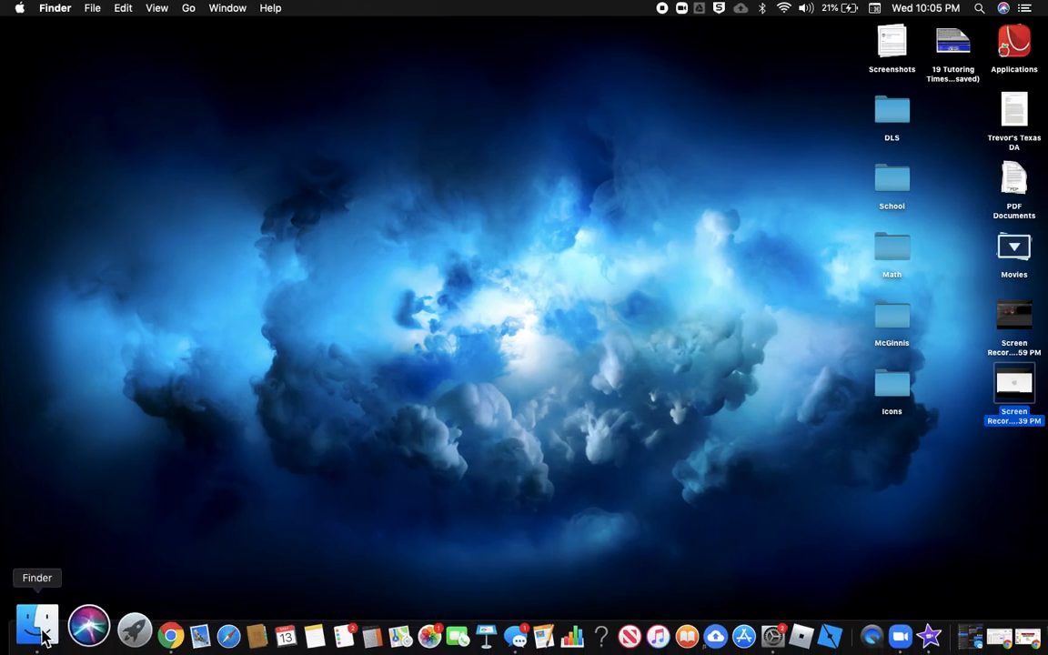
- Place I_Found_DB_Cooper.mp3 from the Downloads folder beneath the video clip in the iMovie timeline and adjust its volume
click(34, 622)
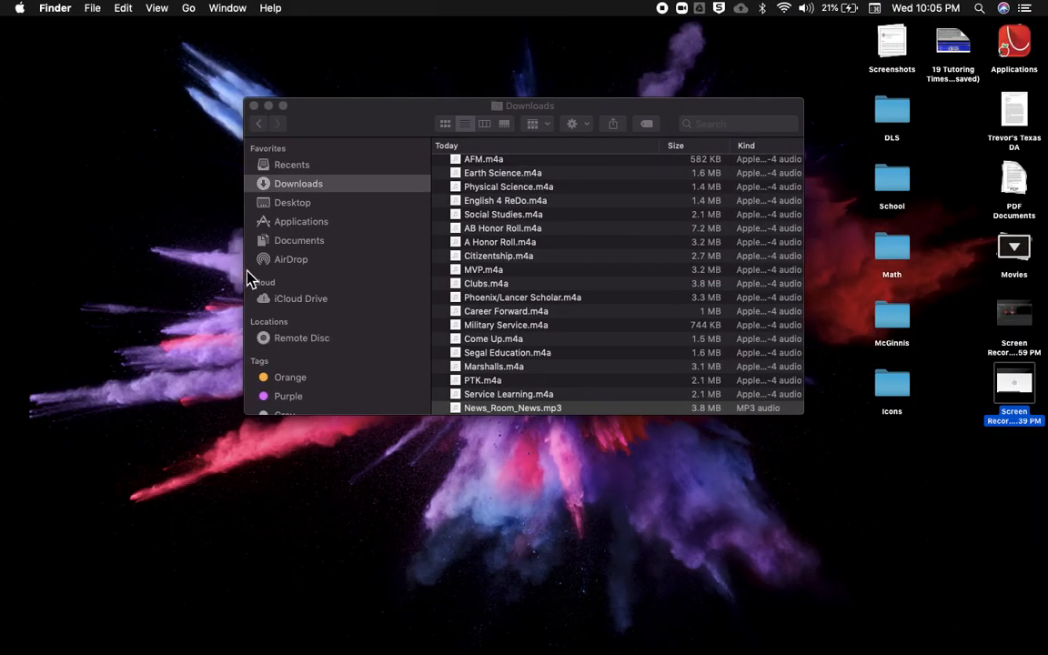
click(308, 187)
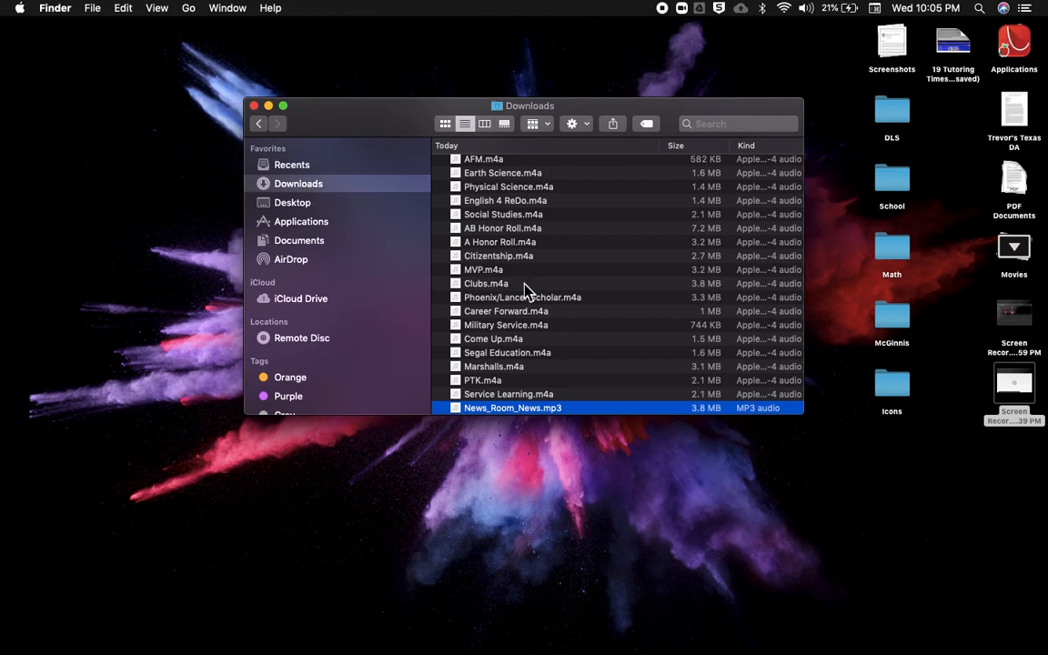
scroll(544, 303, down, 1)
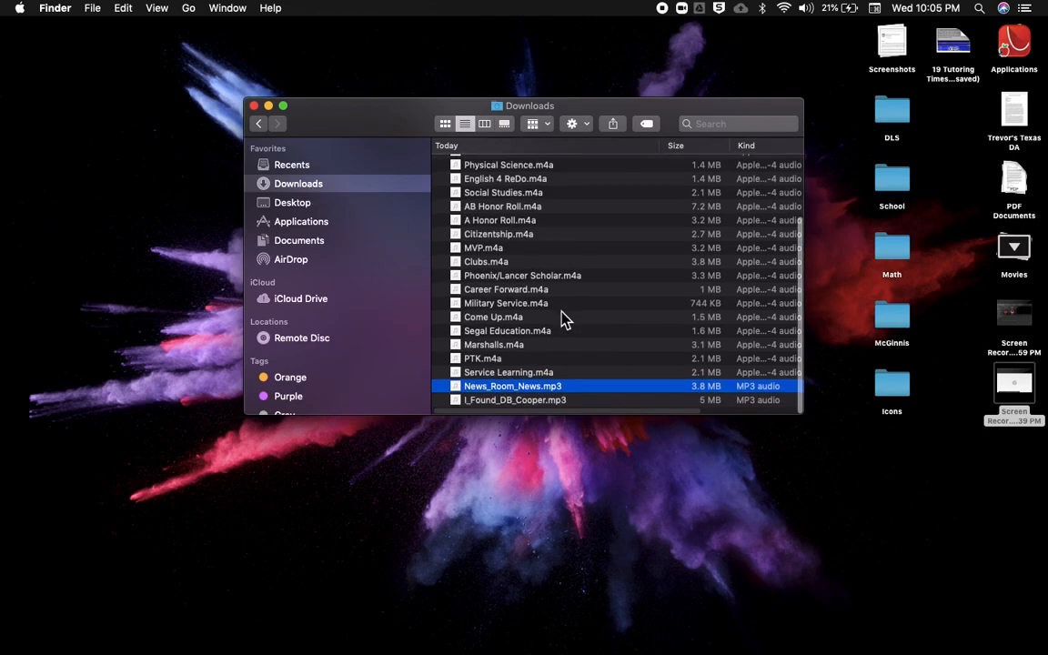
click(520, 410)
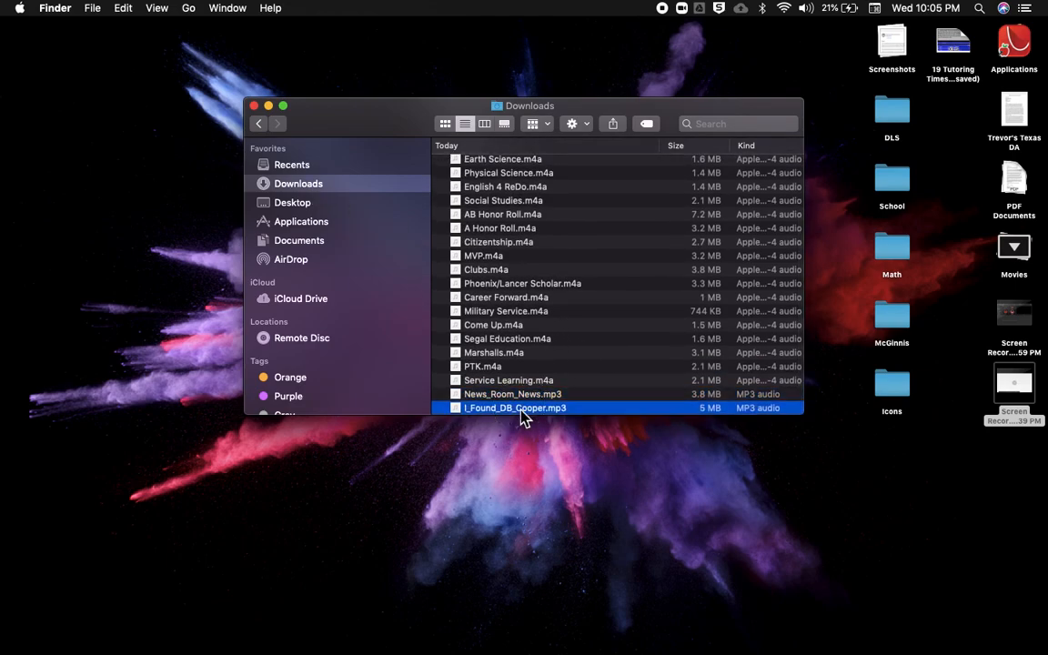
drag(523, 417, 46, 601)
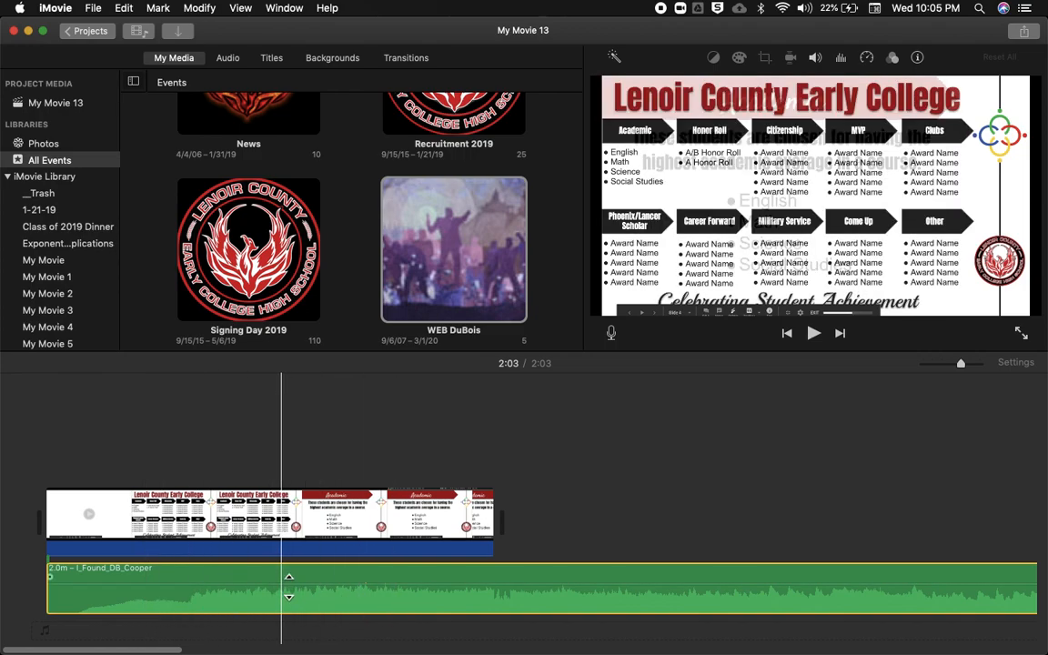
click(289, 587)
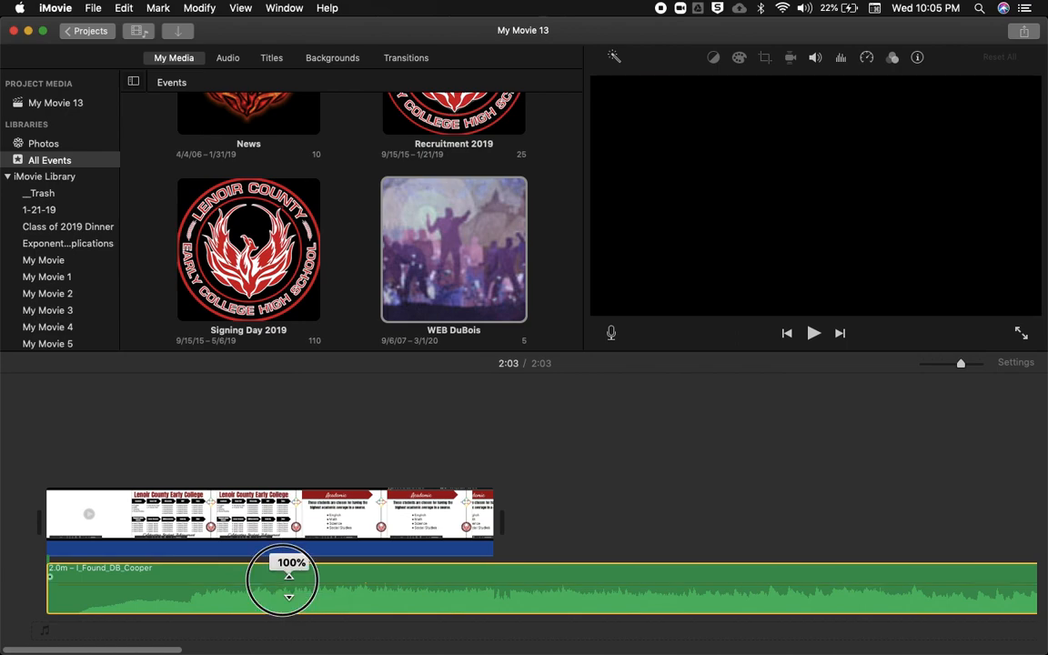
drag(289, 587, 283, 588)
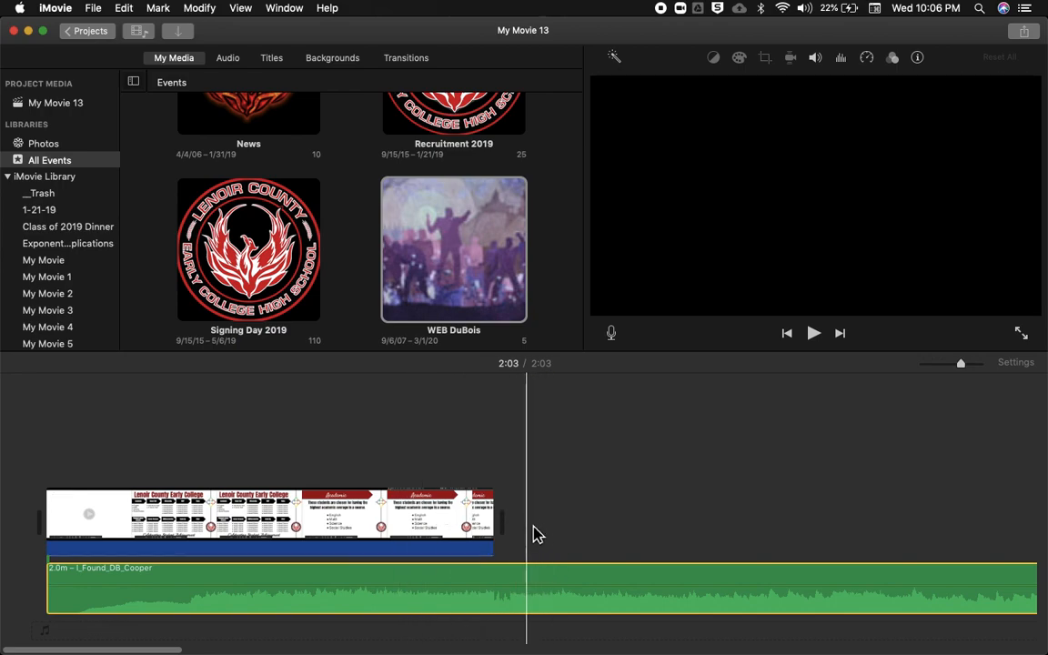
- Add the desktop screen recording ending in 59 PM after the first video clip and raise the music track's volume slightly
key(ctrl+Right)
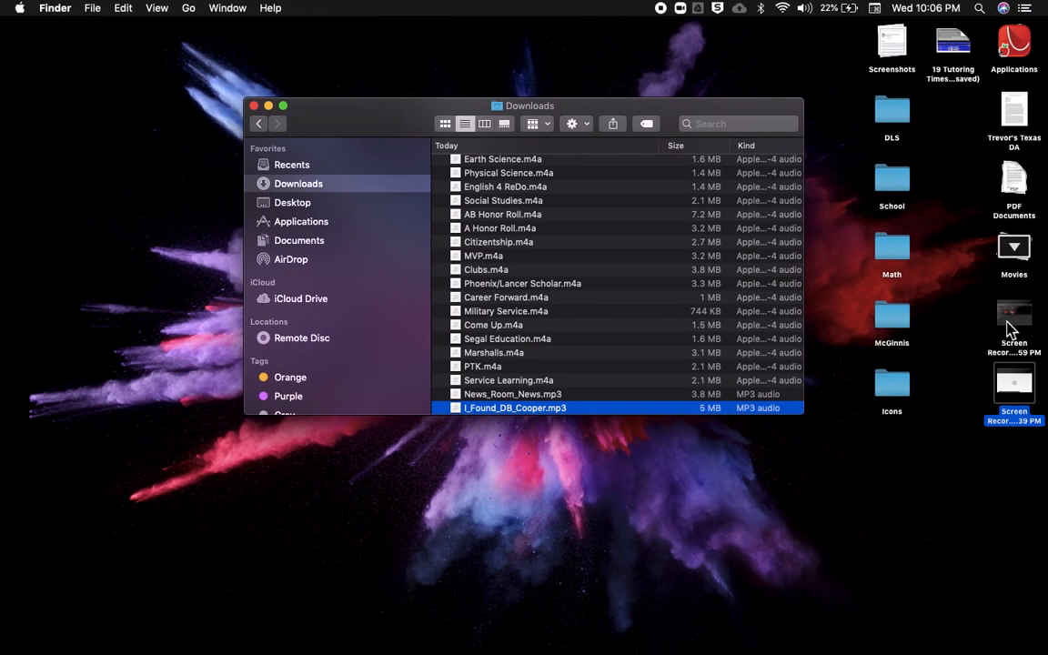
drag(1010, 329, 512, 510)
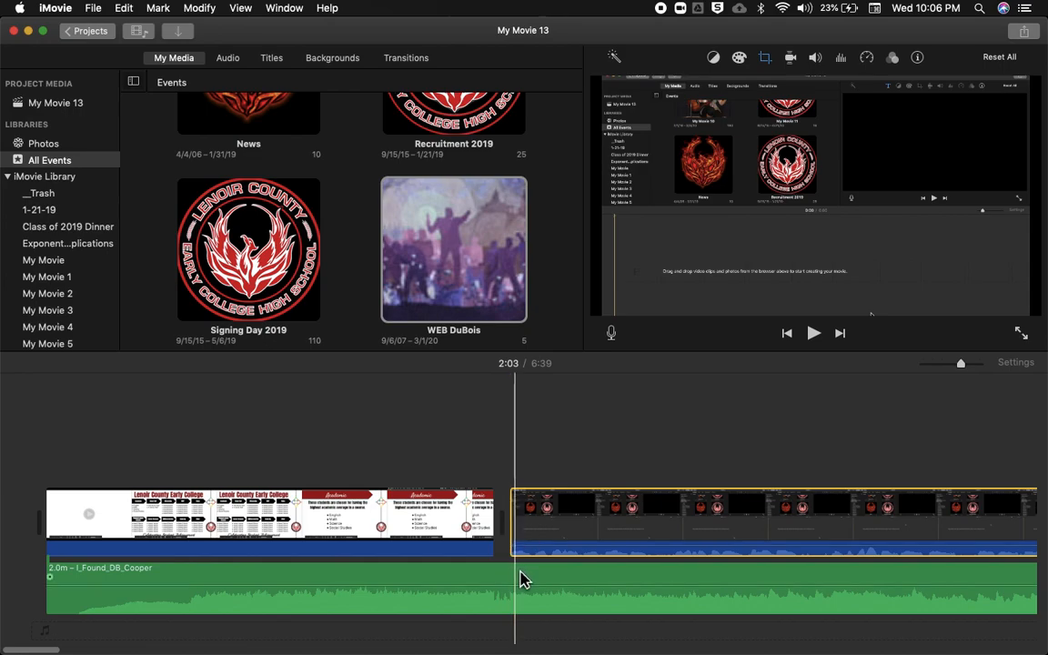
drag(535, 590, 535, 587)
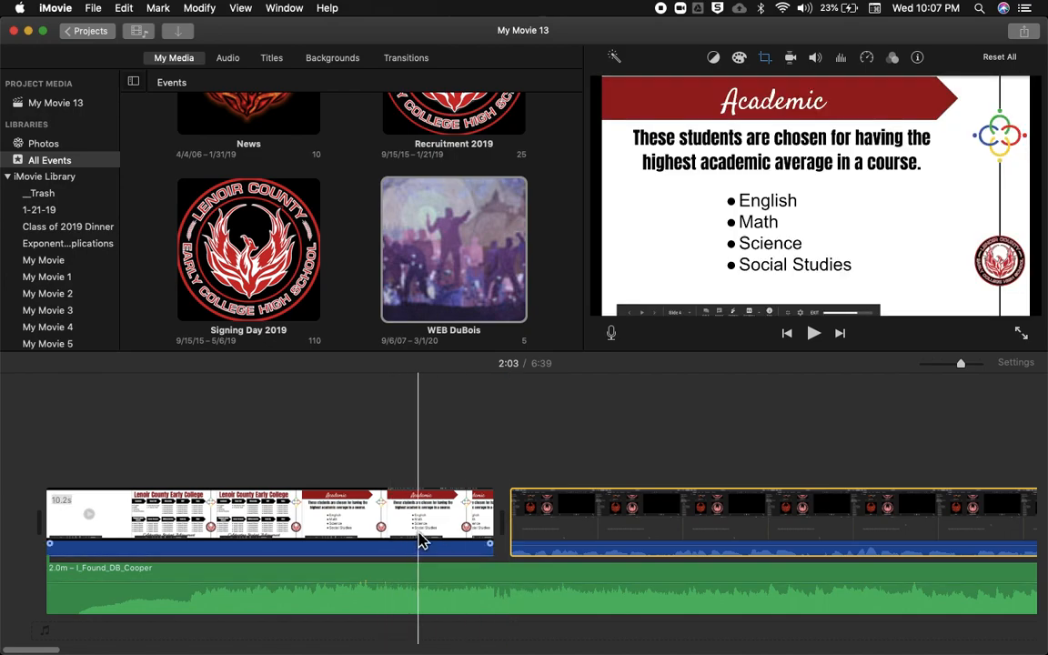
- Split the music clip at about 0:10, where the second video clip begins
click(515, 573)
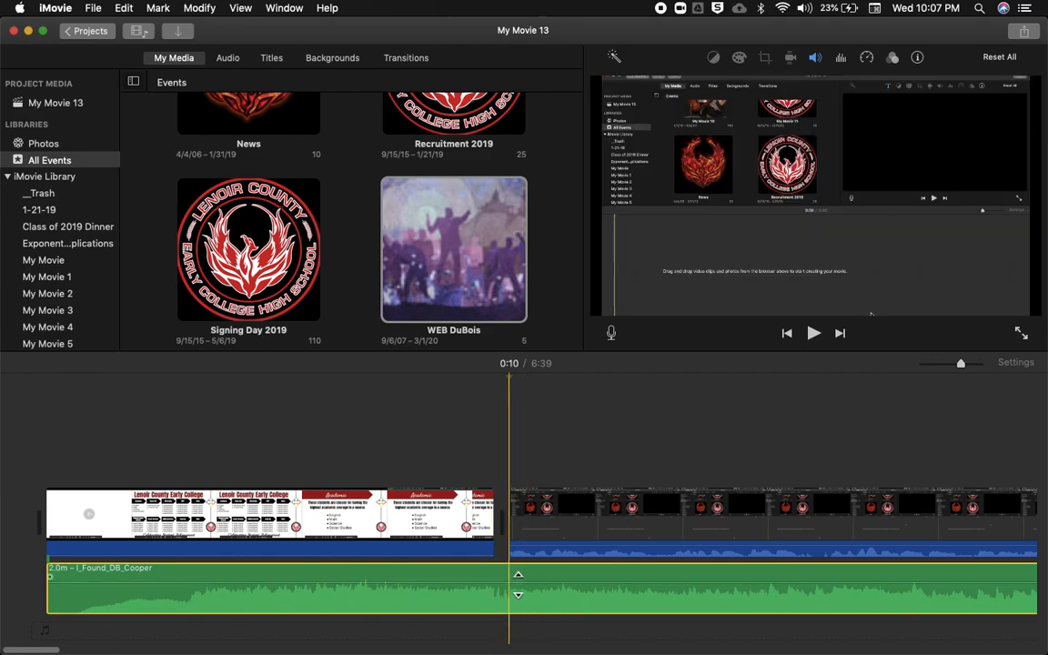
right_click(517, 606)
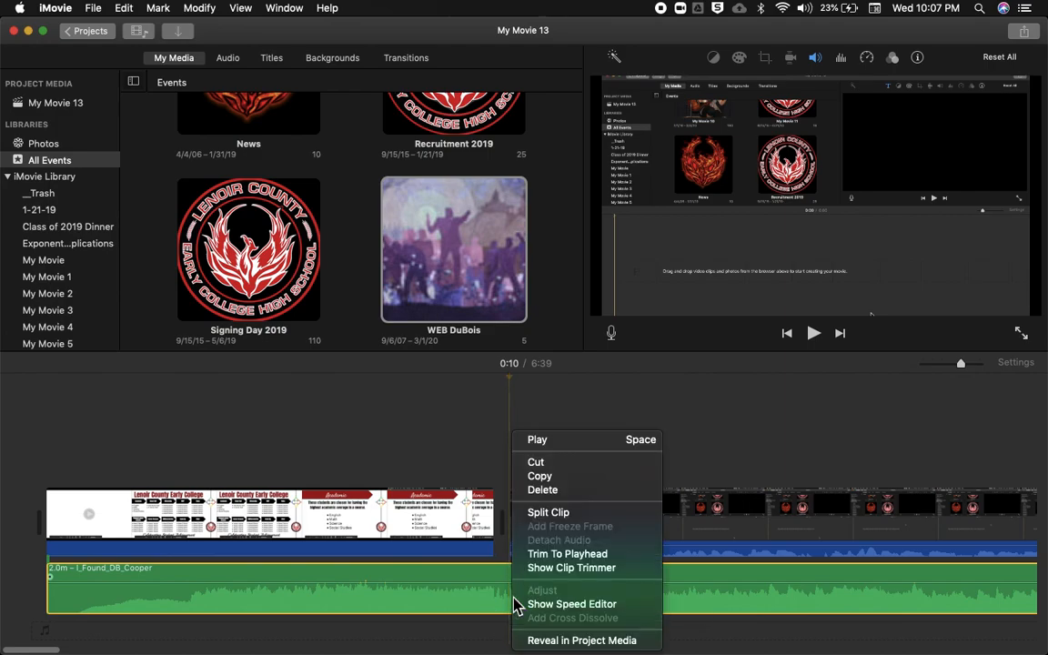
click(543, 519)
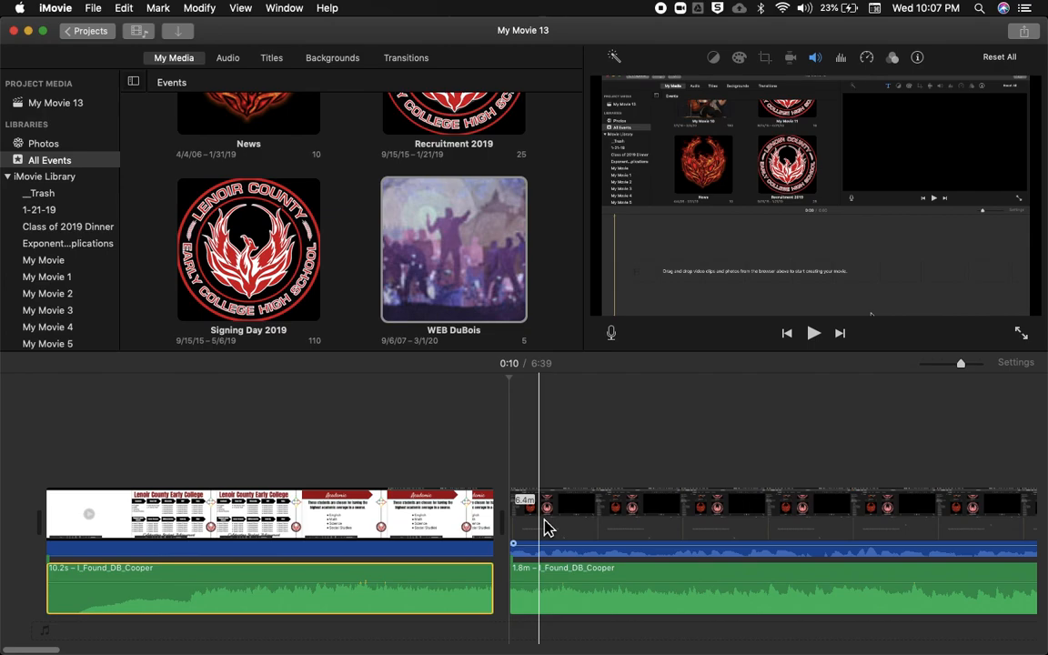
- Split the remaining music under the second video clip at about 0:17
click(825, 582)
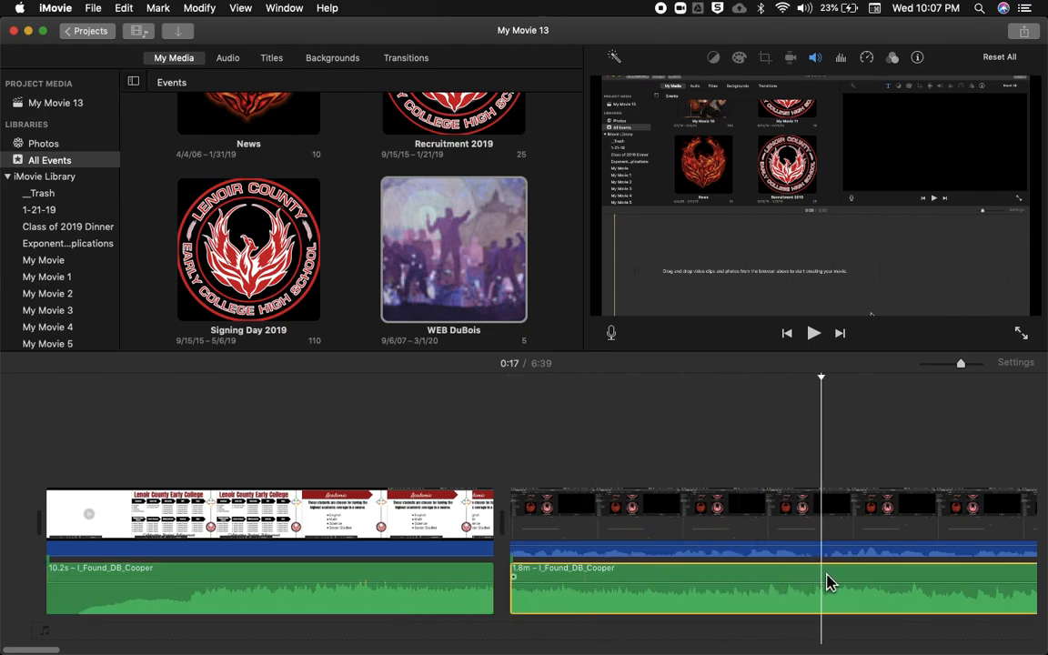
right_click(826, 582)
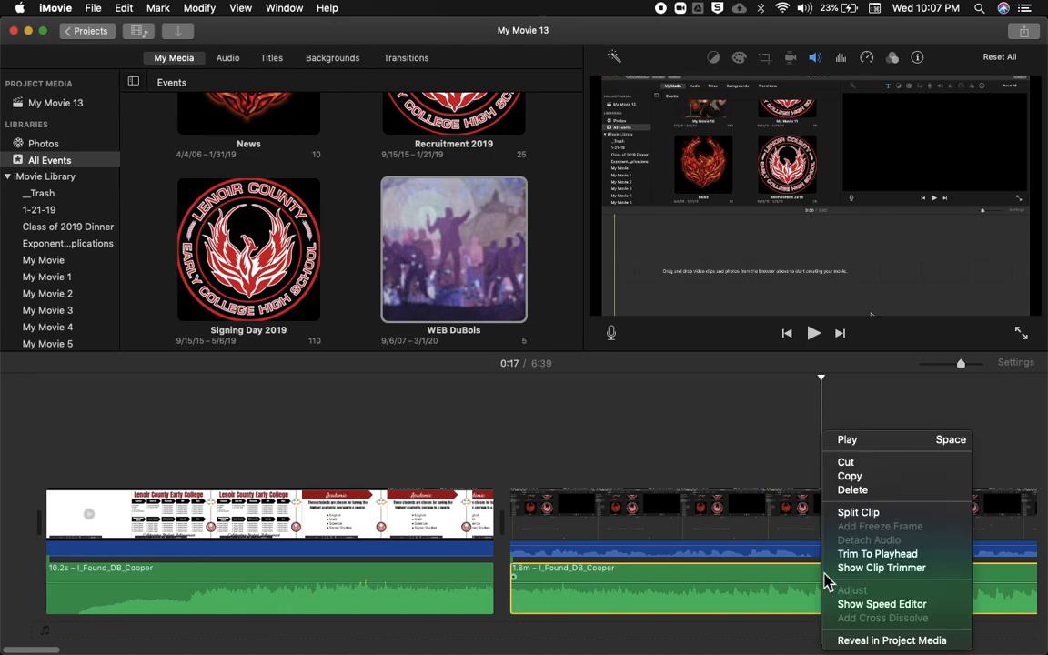
click(846, 512)
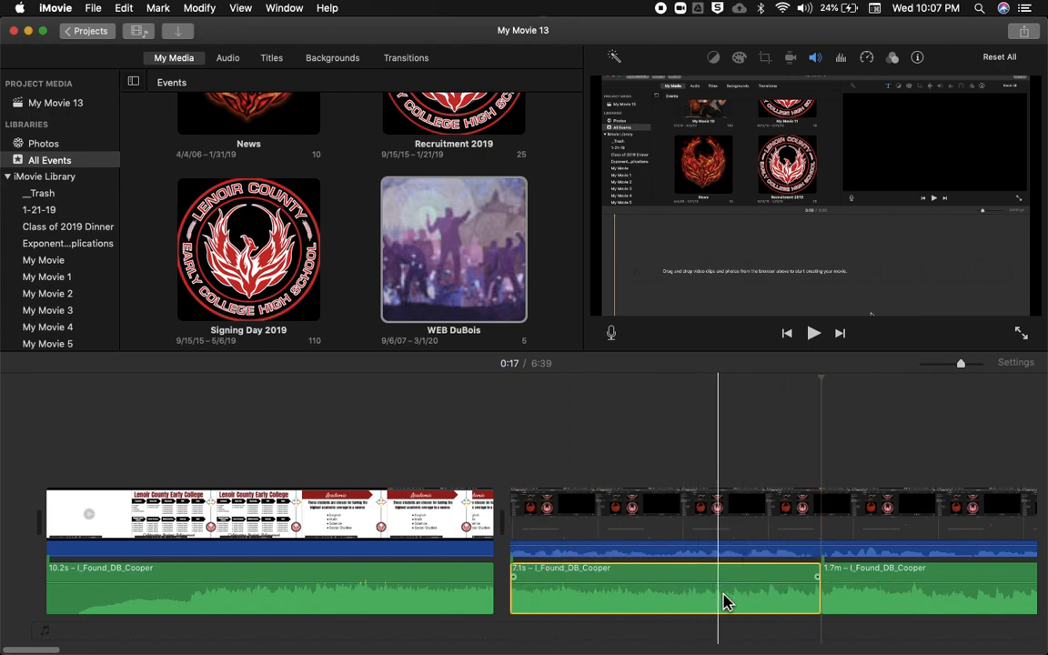
- Lower the volume of the middle music section, the 7.1-second piece beneath the start of the second video clip
mouse_move(717, 590)
mouse_down()
mouse_move(713, 601)
mouse_move(713, 588)
mouse_up()
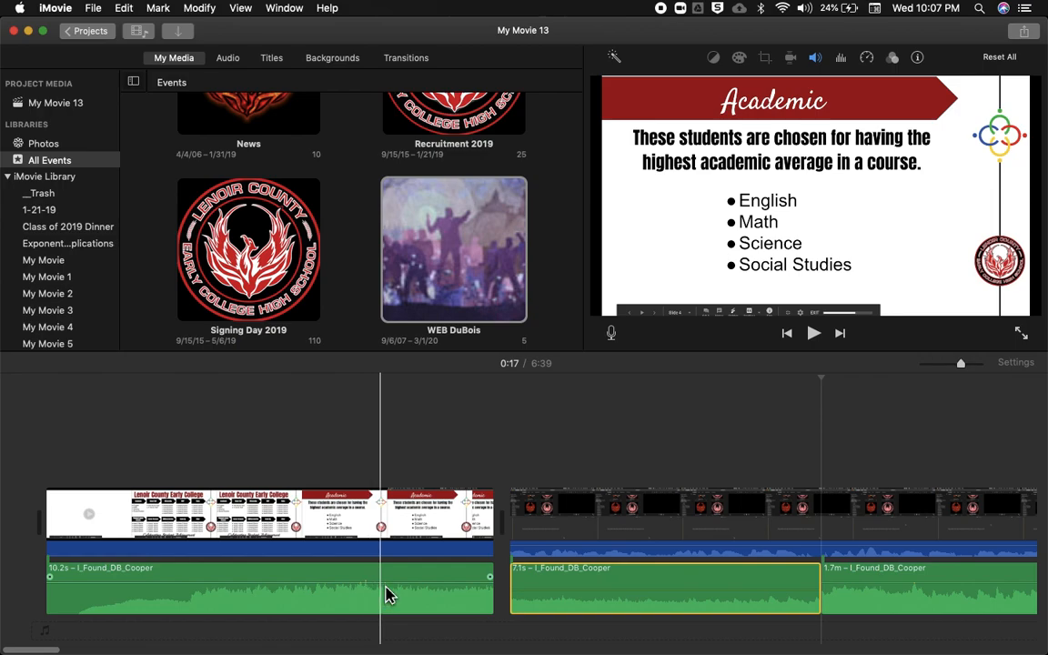
click(544, 597)
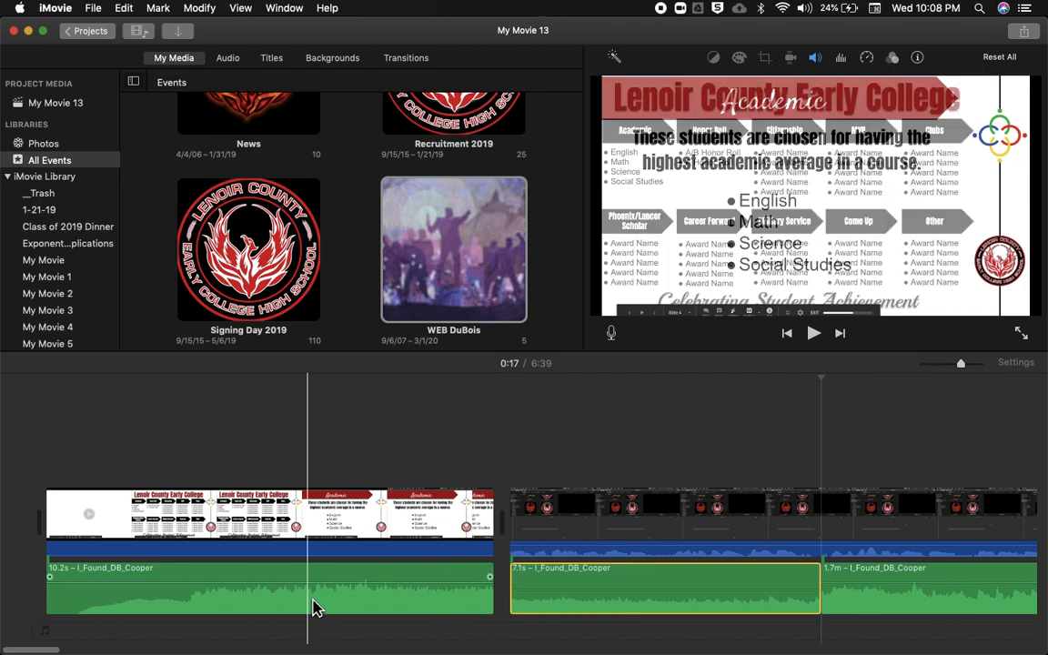
- Add a short fade-out to the end of the first music section and a short fade-in to the start of the third
click(489, 579)
drag(489, 579, 436, 579)
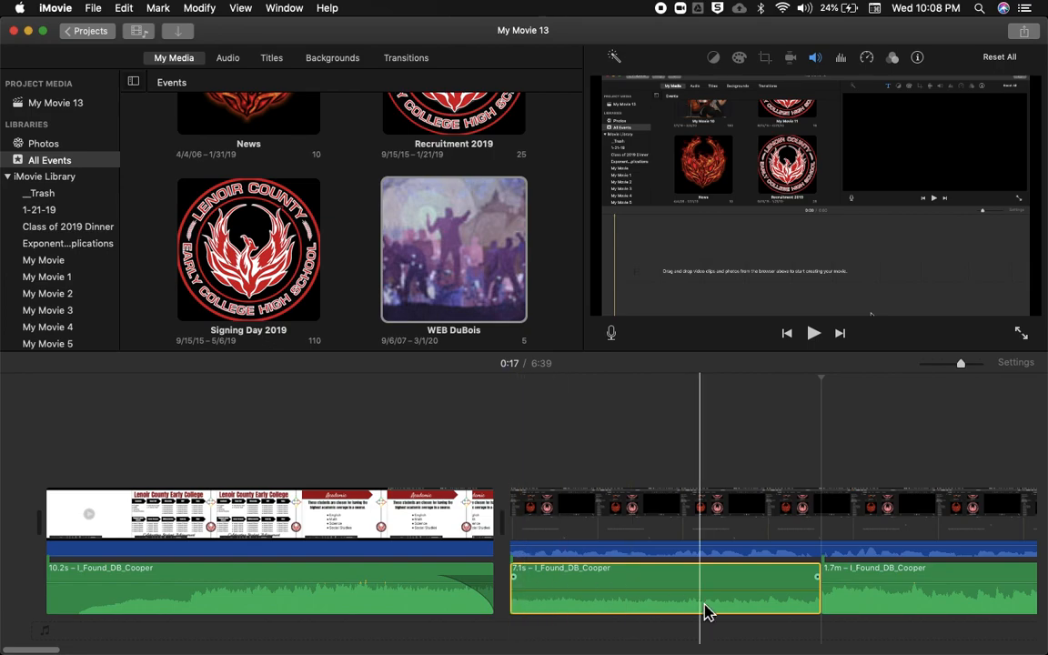
click(840, 596)
drag(825, 577, 884, 577)
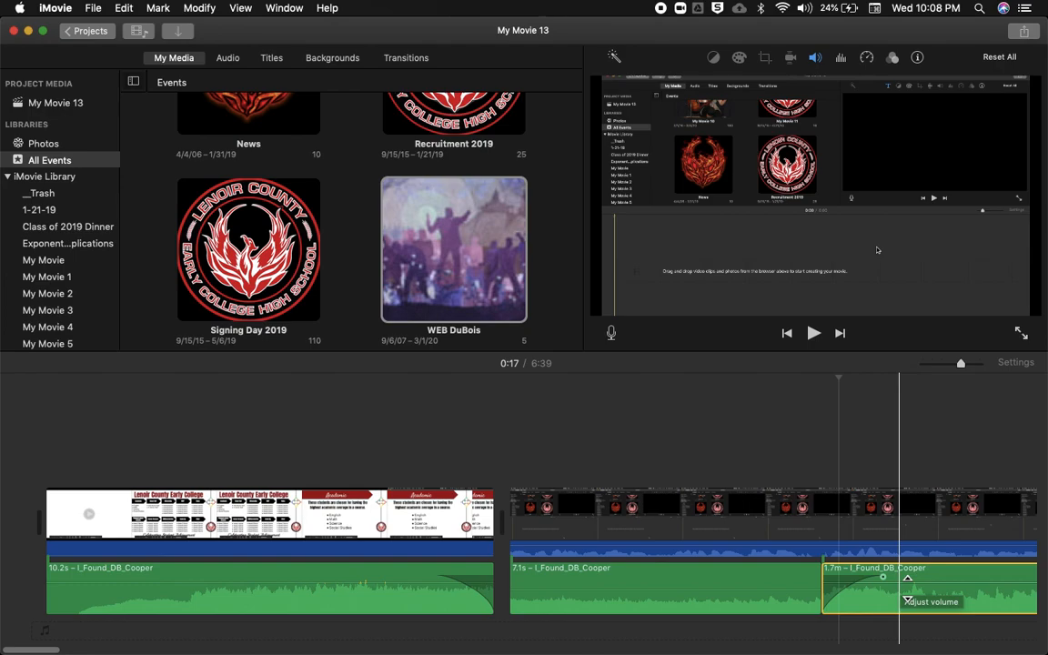
drag(702, 547, 705, 552)
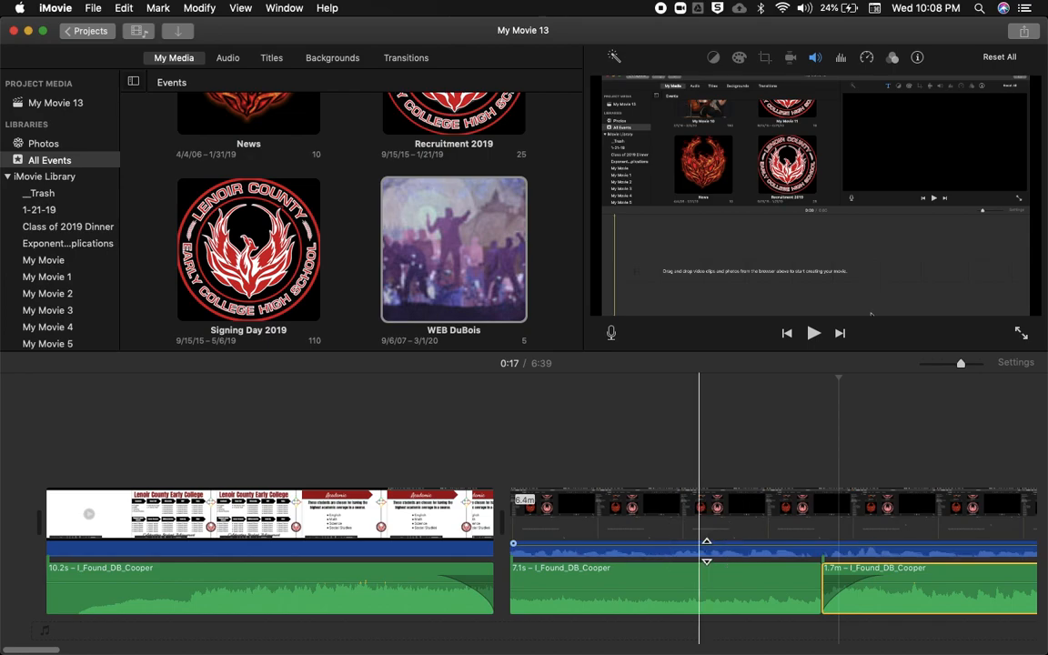
- Review the movie's file export settings, including format, resolution, quality and compression, and close them without exporting
click(1031, 35)
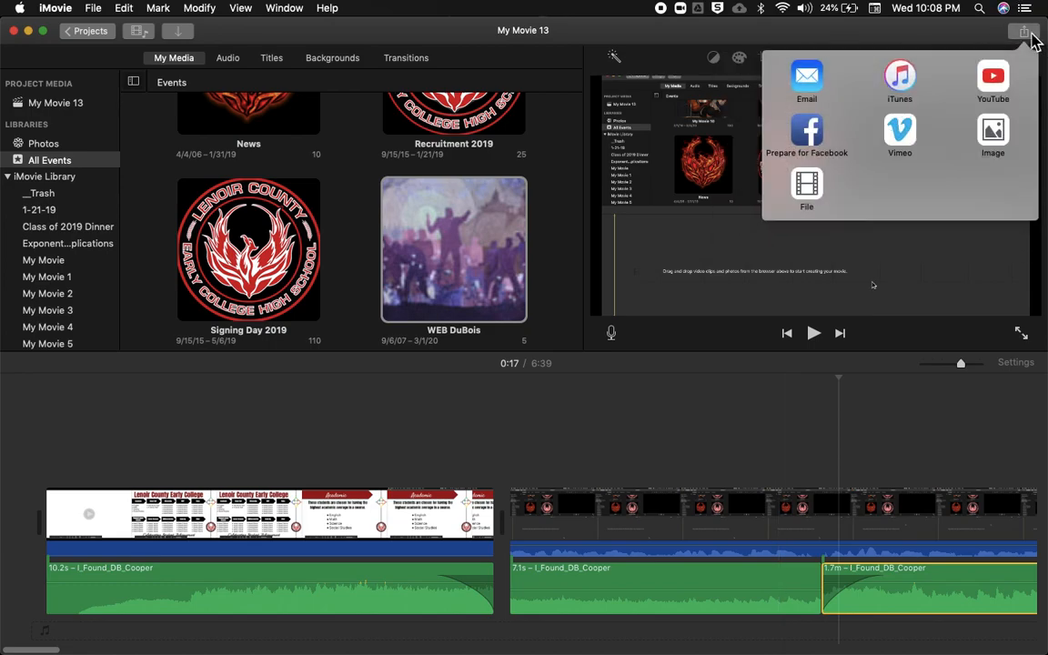
click(808, 187)
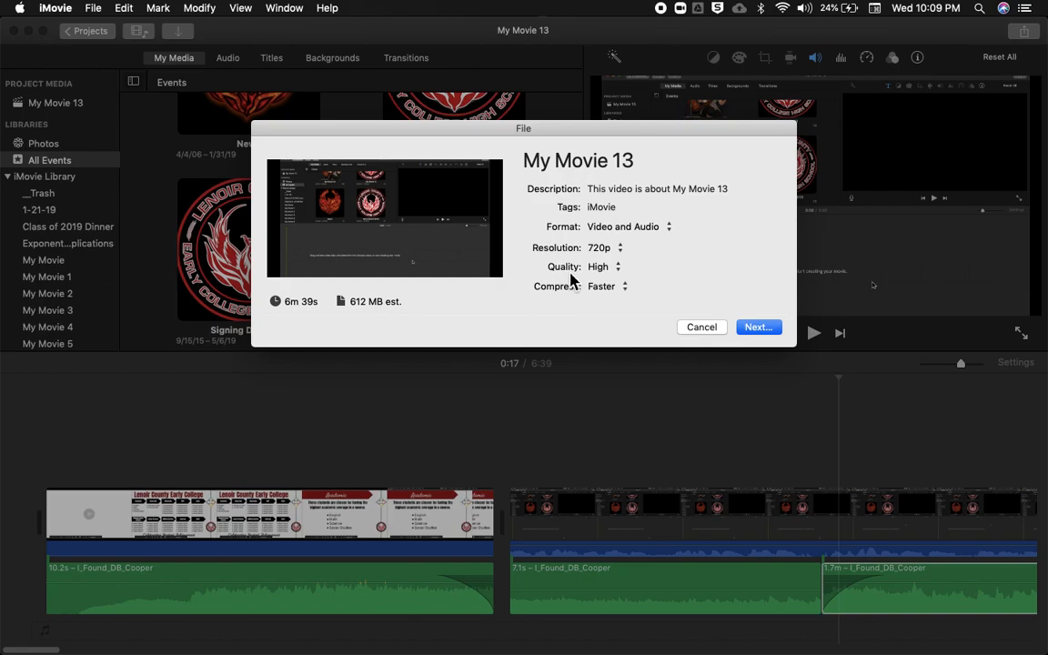
click(700, 328)
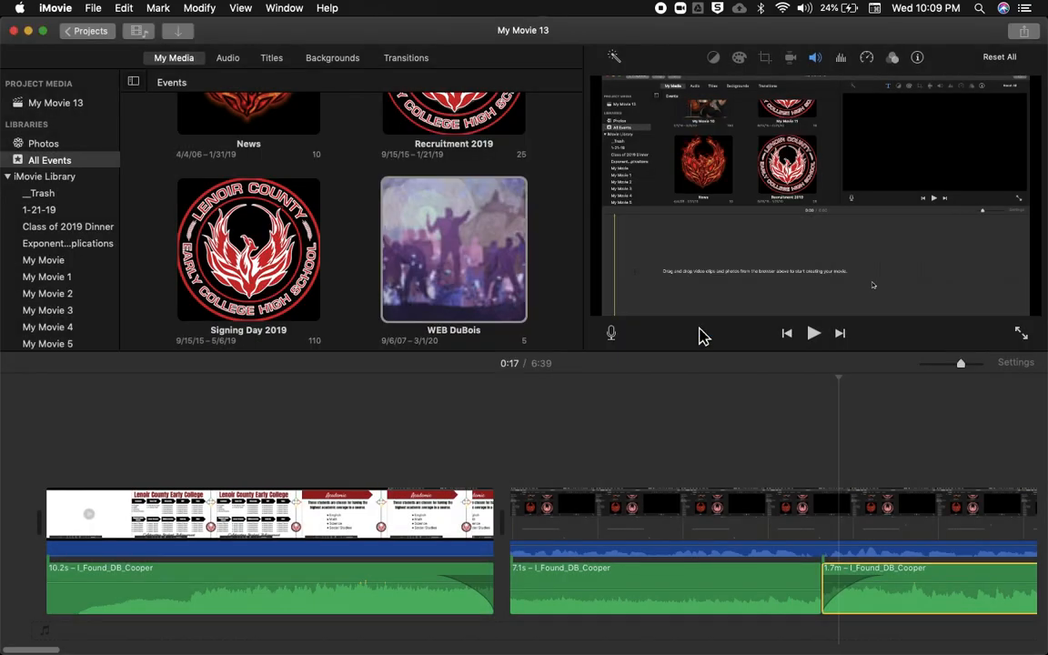